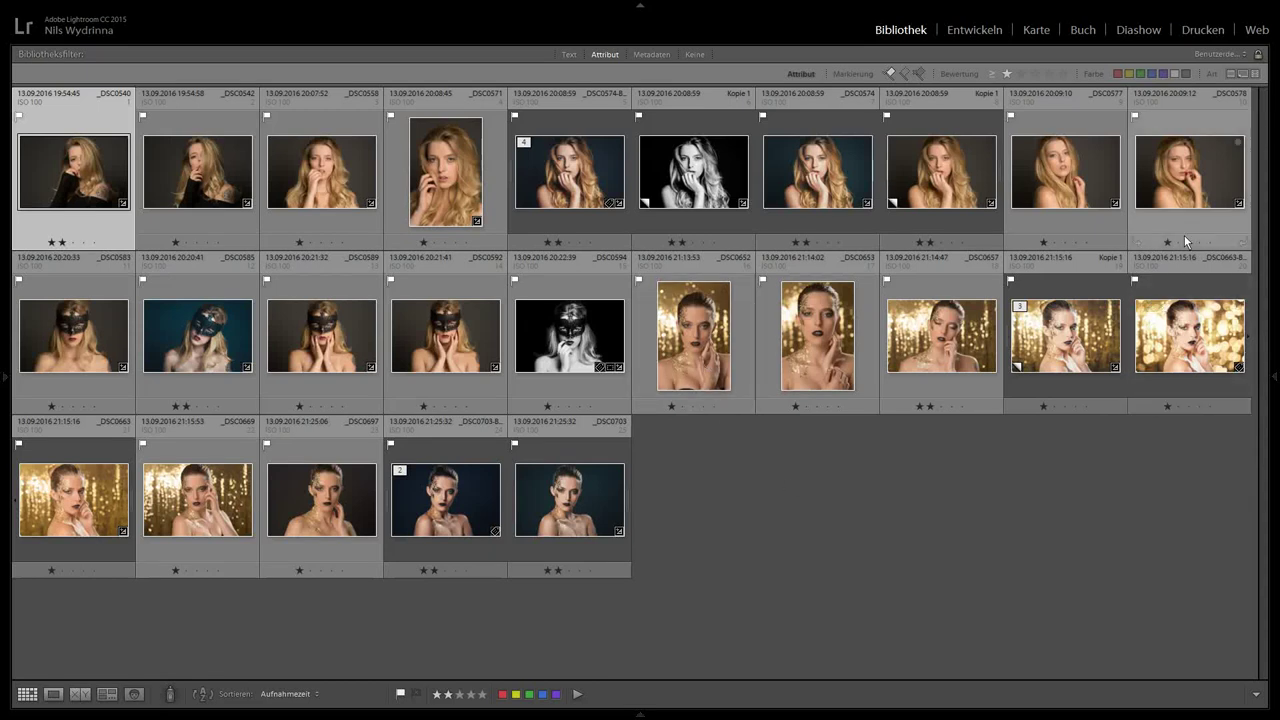
# Step: Show the Quick Develop panel beside the grid and select the _DSC0574-Bearbeitet.psd portrait
pyautogui.click(1274, 376)
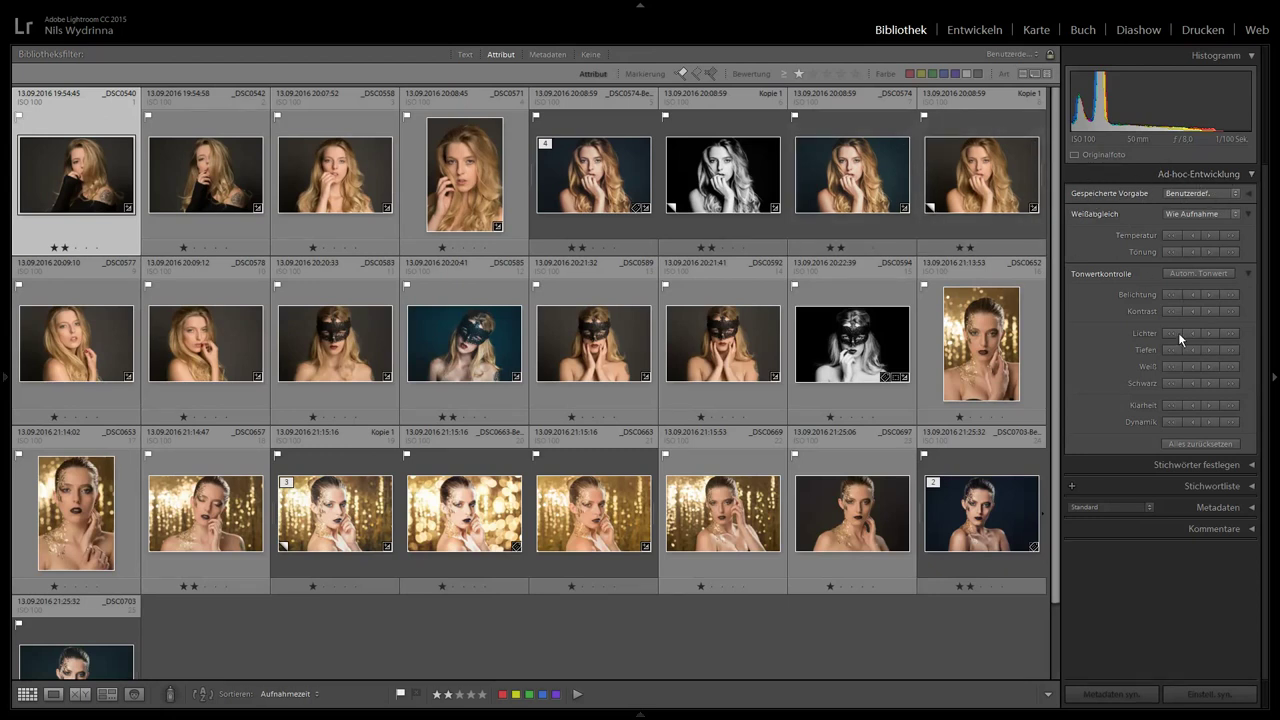
pyautogui.click(568, 165)
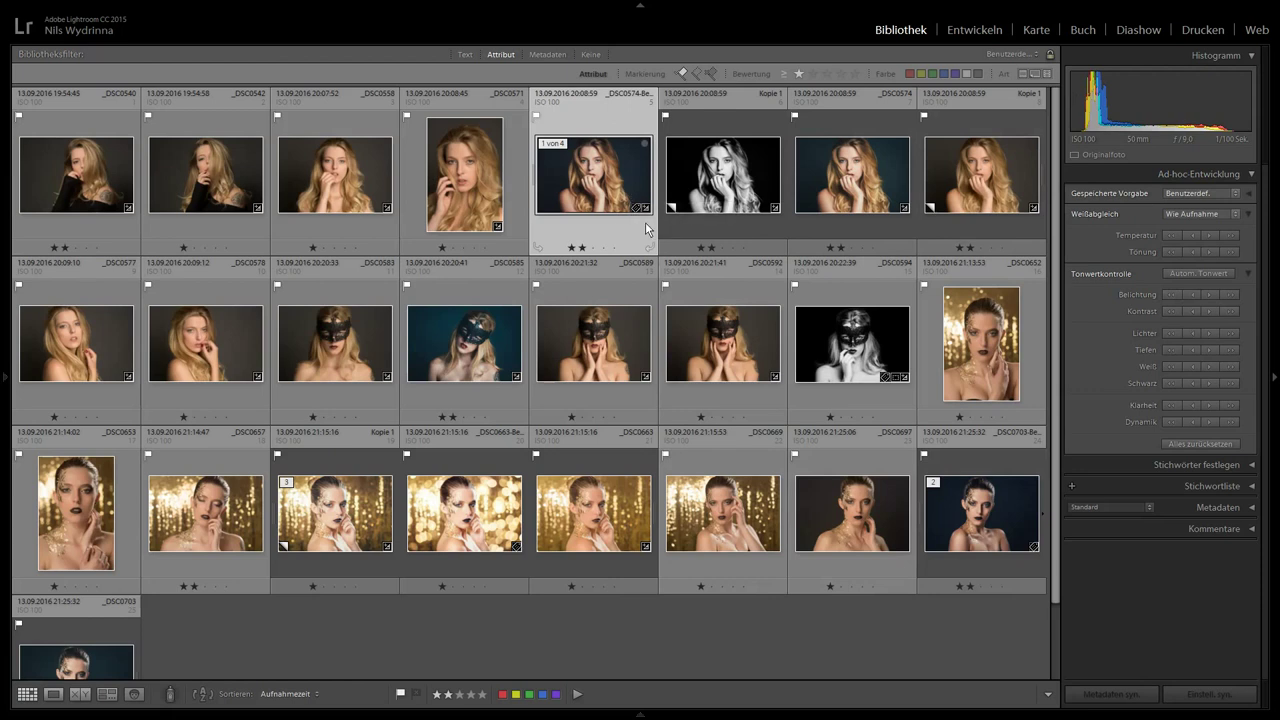
# Step: View _DSC0574-Bearbeitet.psd large in Loupe, then switch to Develop to read its exposure
pyautogui.doubleClick(574, 184)
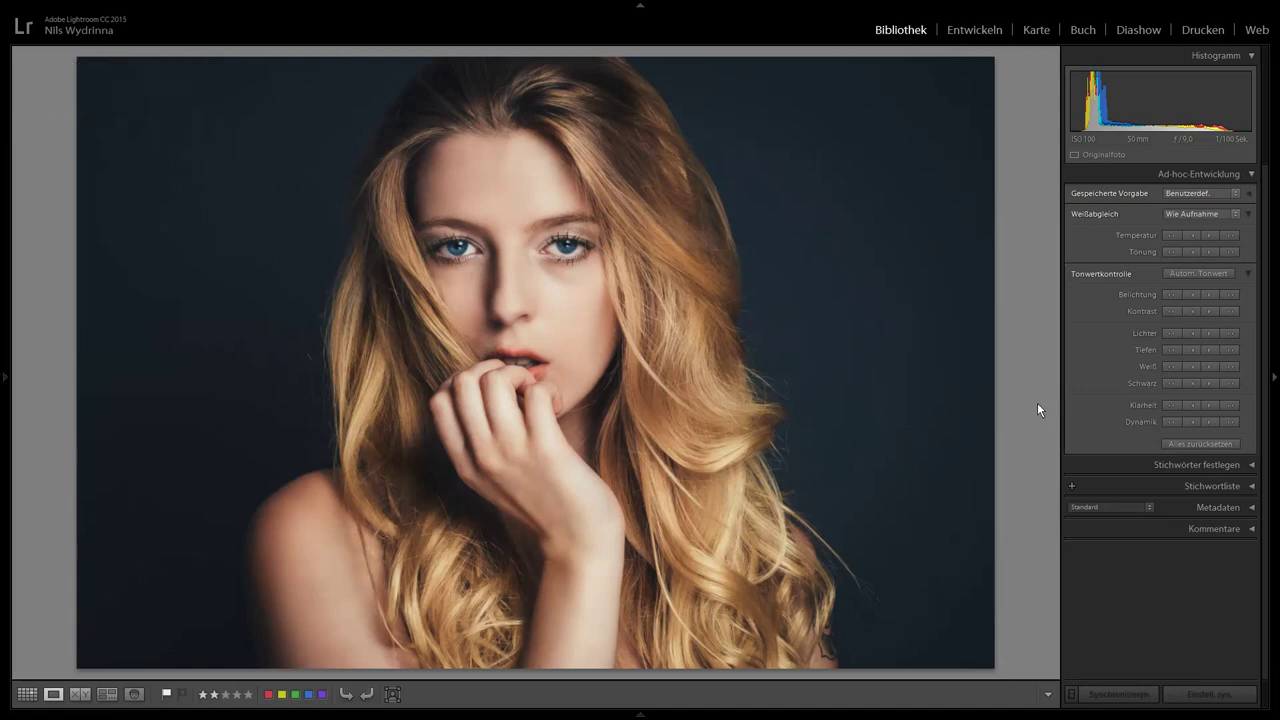
pyautogui.press('d')
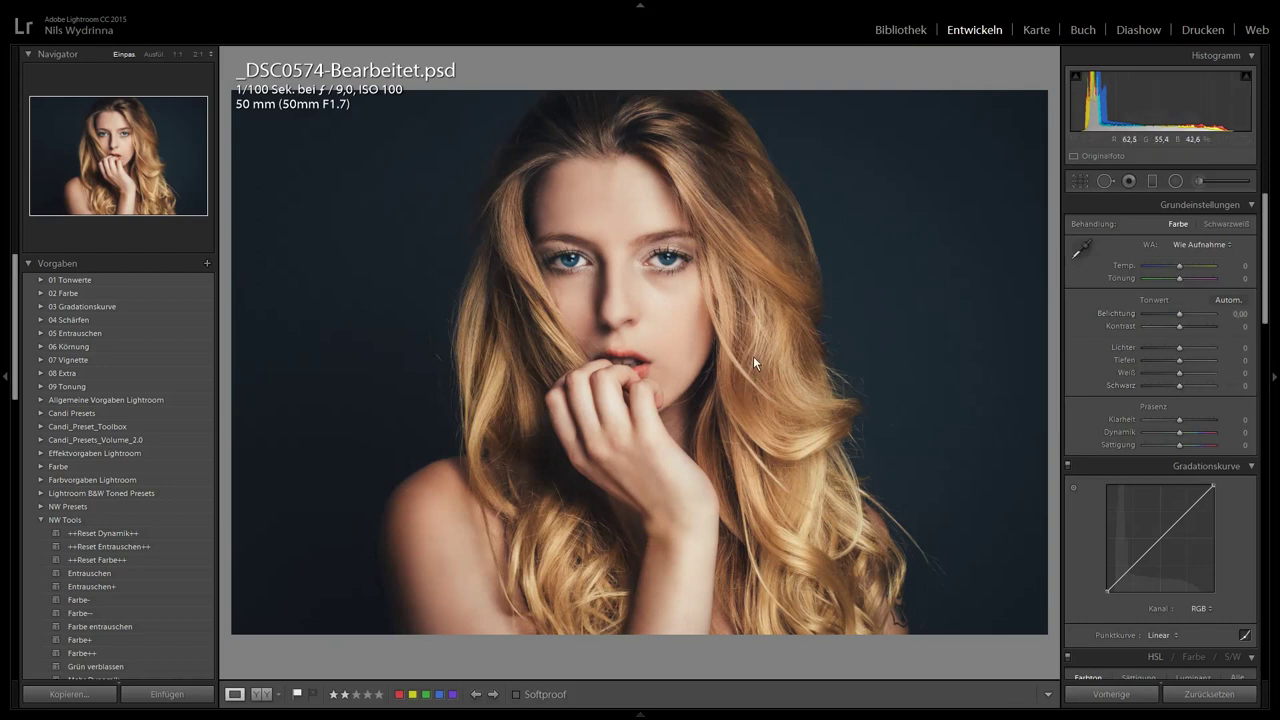
# Step: Go back to the Library loupe view of the portrait with Quick Develop alongside
pyautogui.press('e')
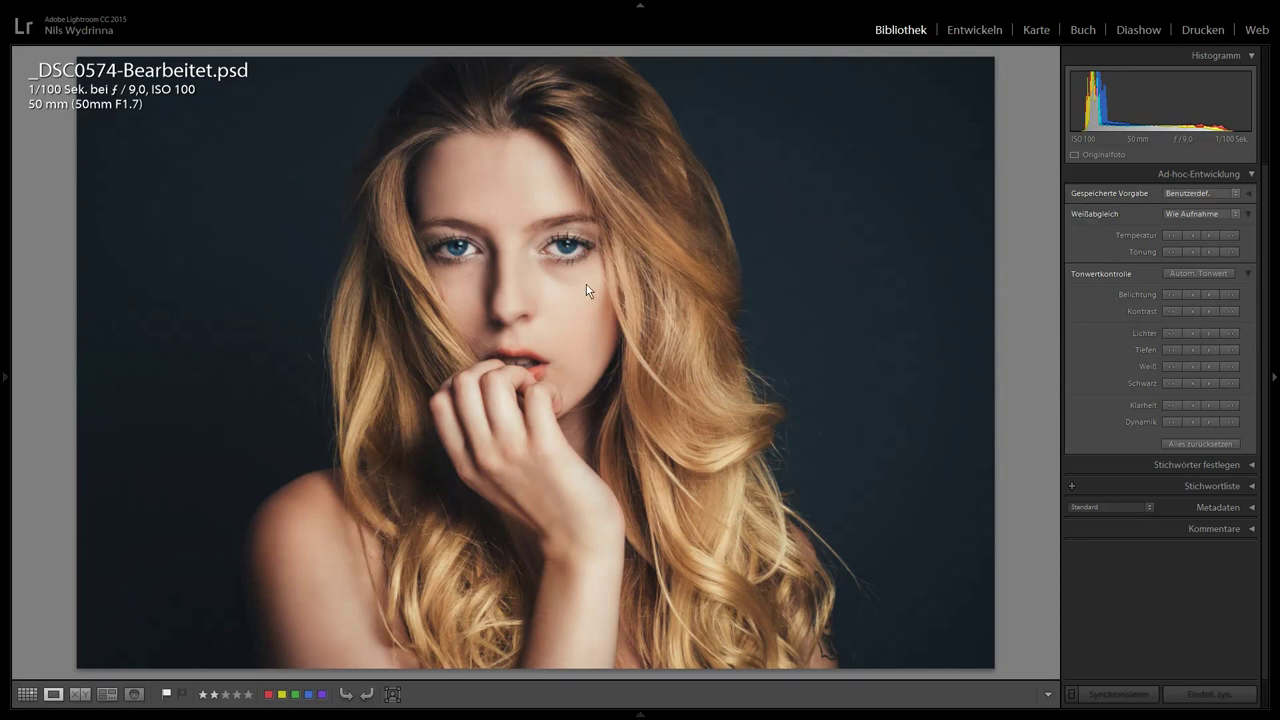
# Step: Nudge exposure up, down, up by thirds, verify +0,33 in Develop, then lower it once in Library
pyautogui.click(1207, 294)
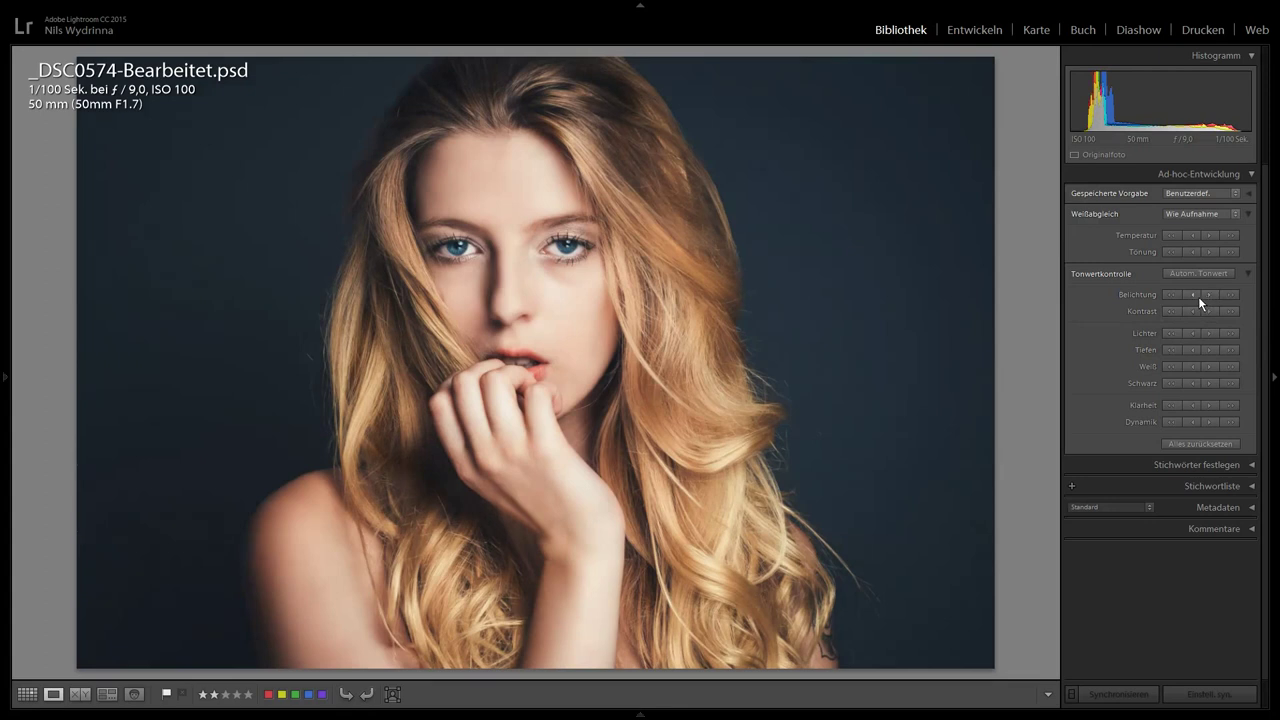
pyautogui.click(1192, 295)
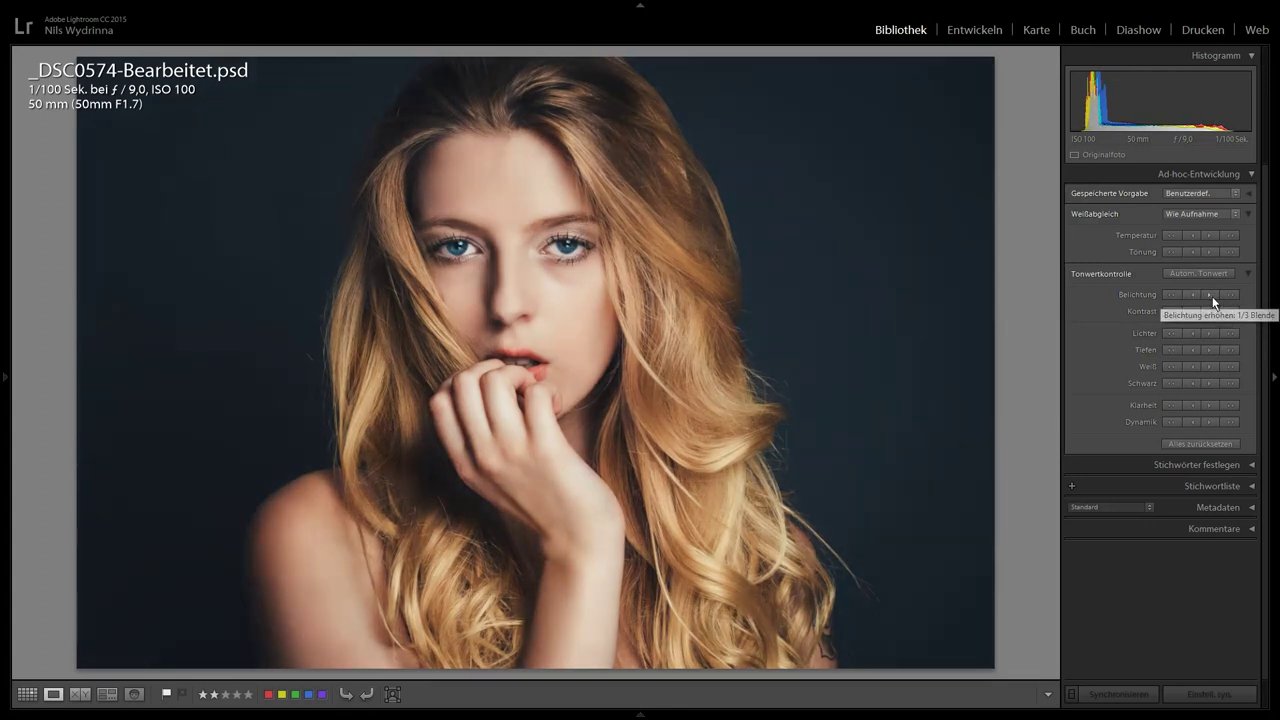
pyautogui.click(1212, 296)
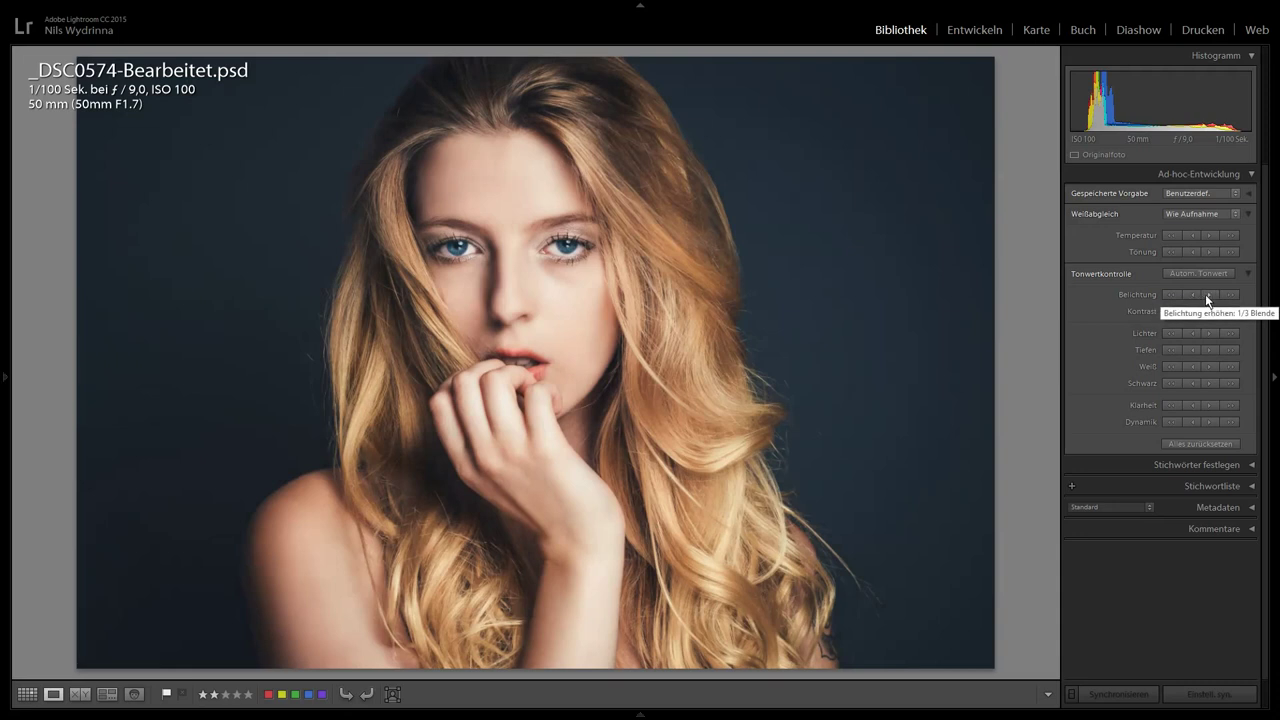
pyautogui.press('d')
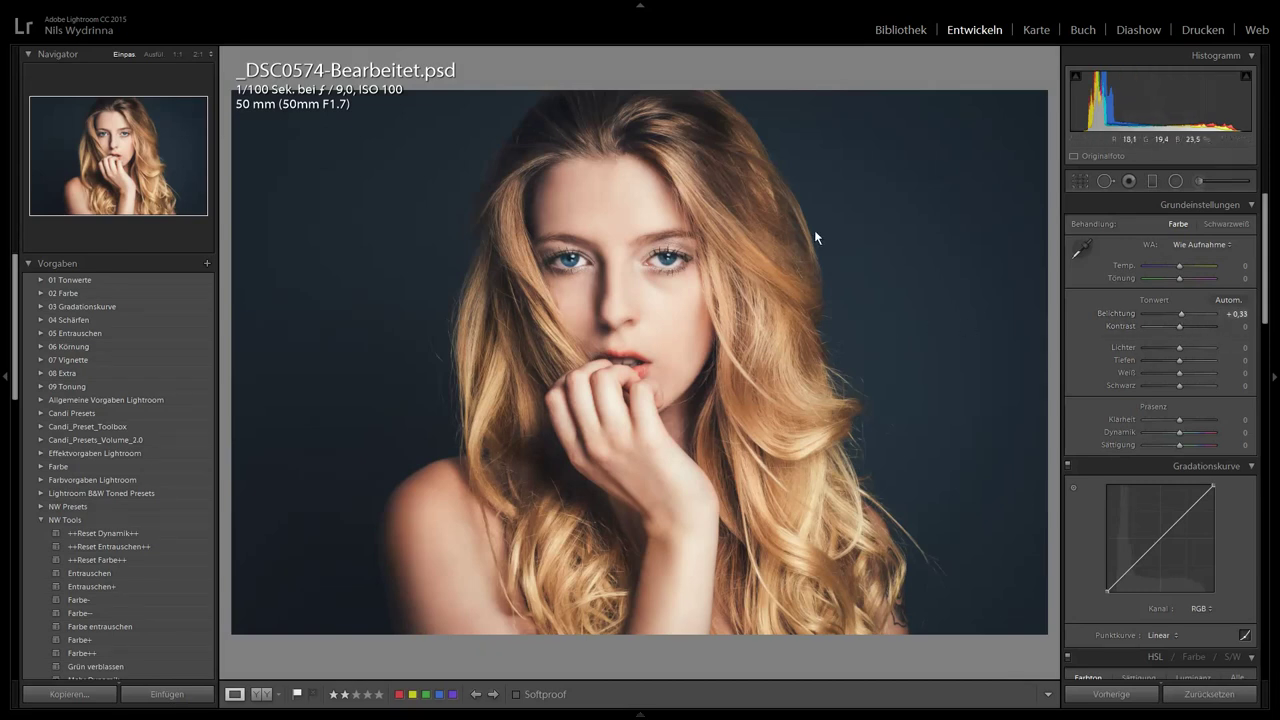
pyautogui.press('e')
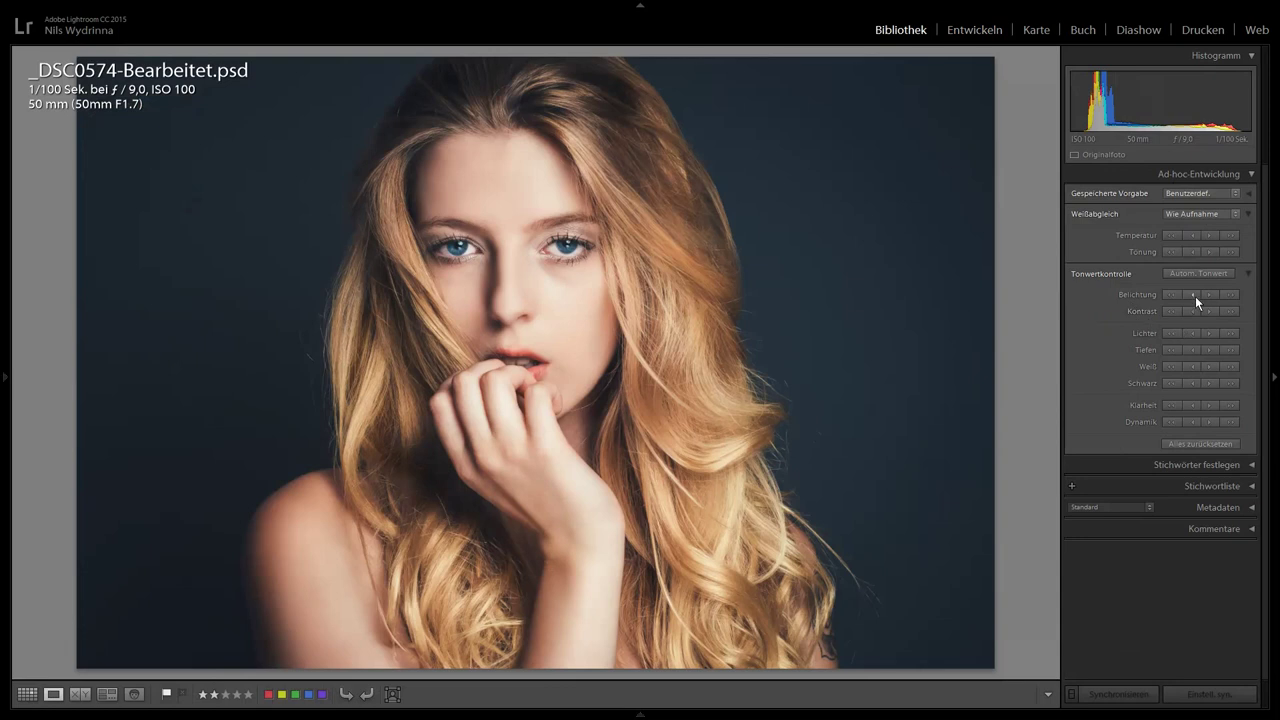
pyautogui.click(1195, 296)
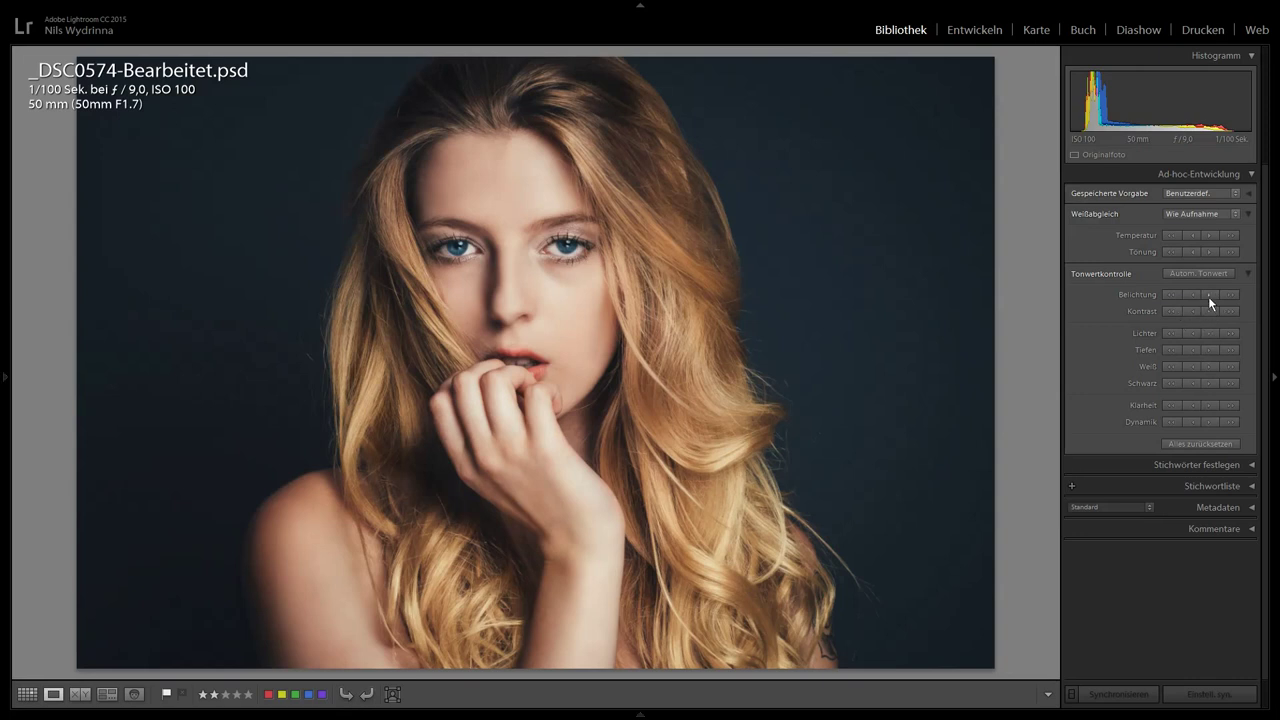
# Step: Raise exposure by third stops to +0,34, checking in Develop, then lower it one third stop
pyautogui.click(1207, 294)
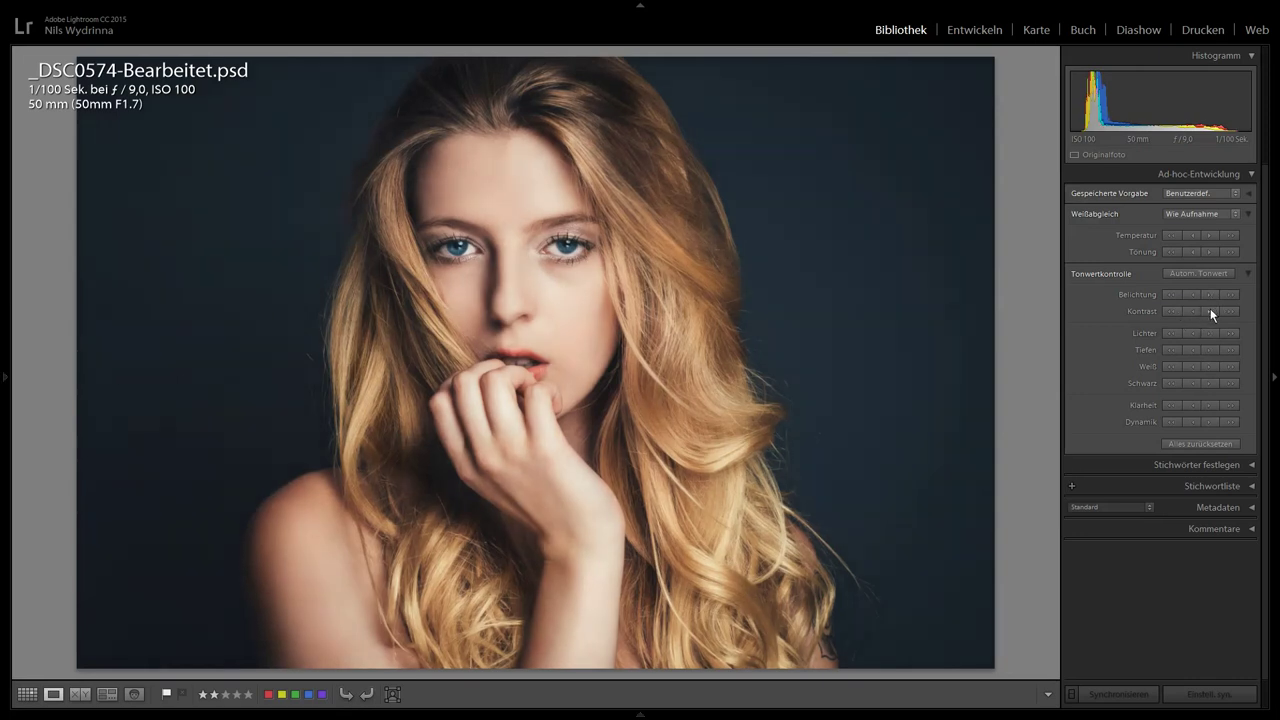
pyautogui.press('d')
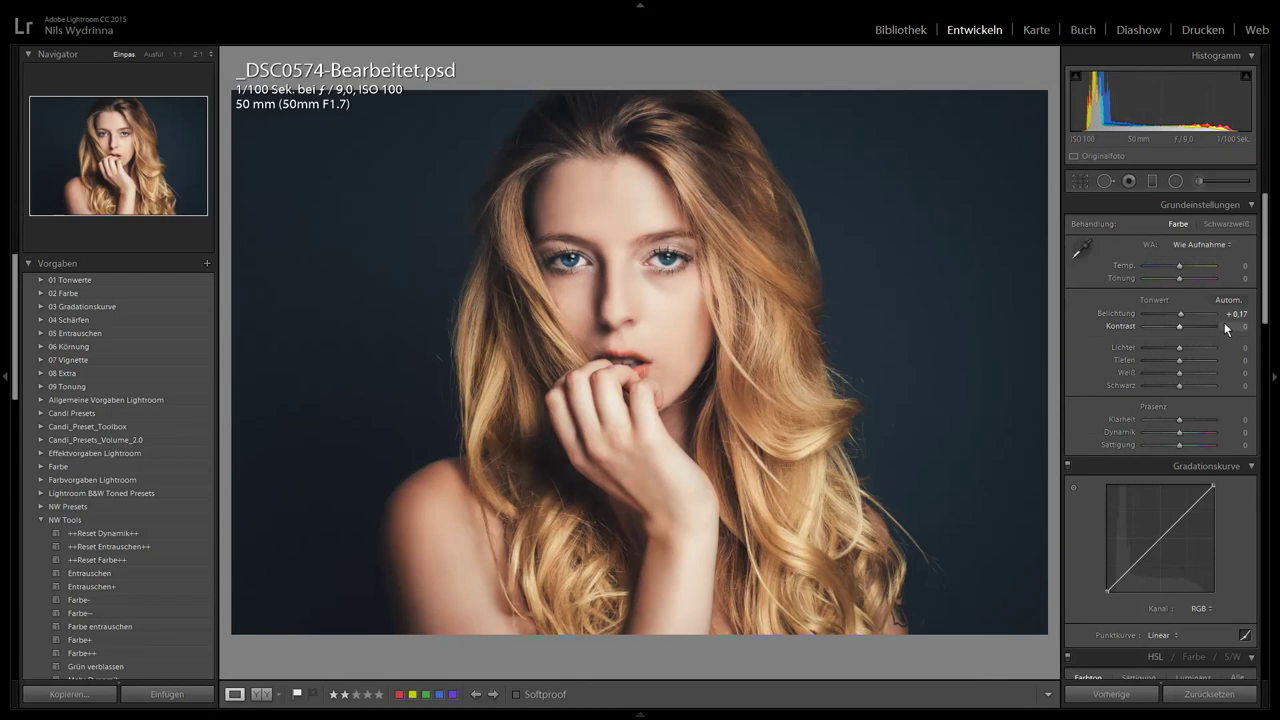
pyautogui.click(899, 37)
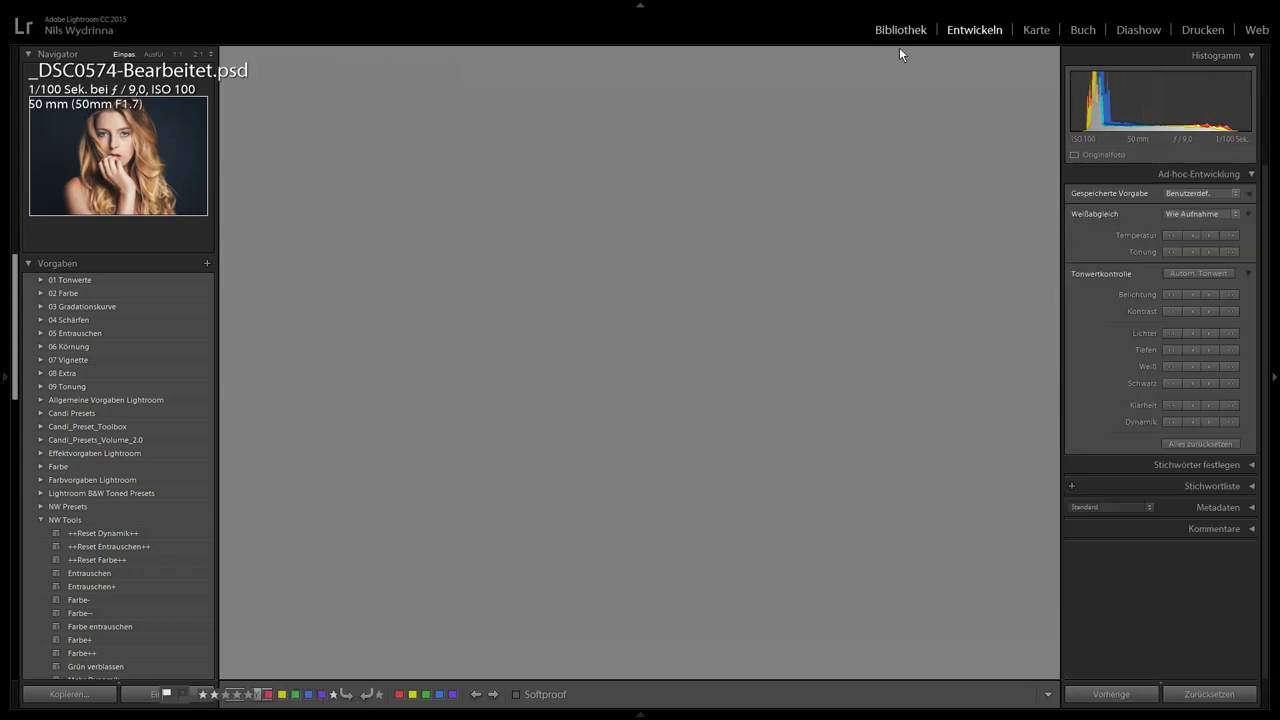
pyautogui.click(1209, 297)
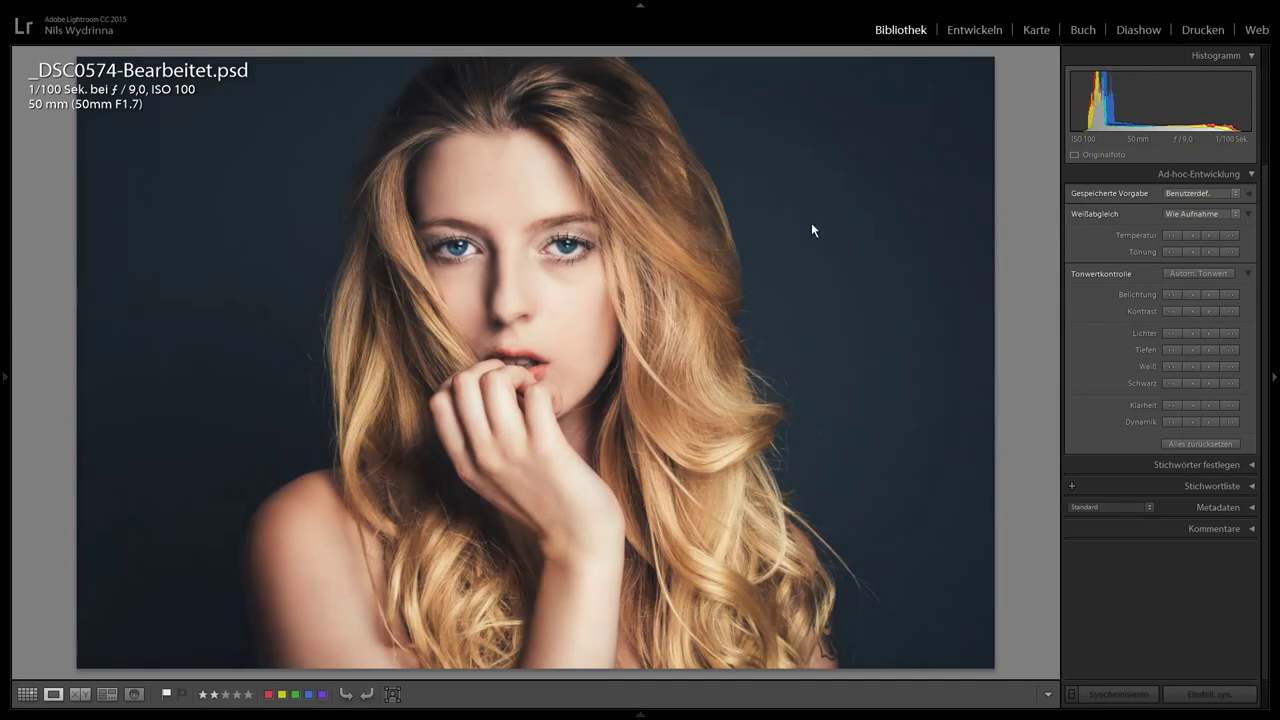
pyautogui.press('d')
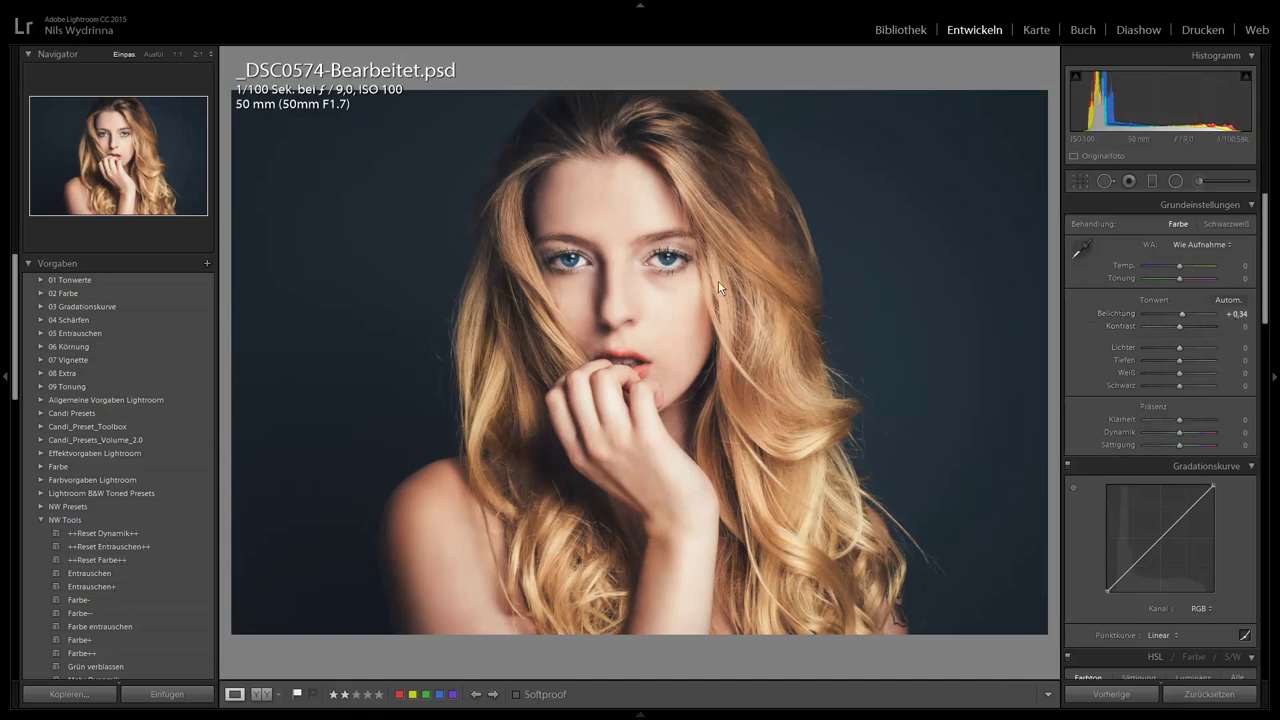
pyautogui.click(894, 29)
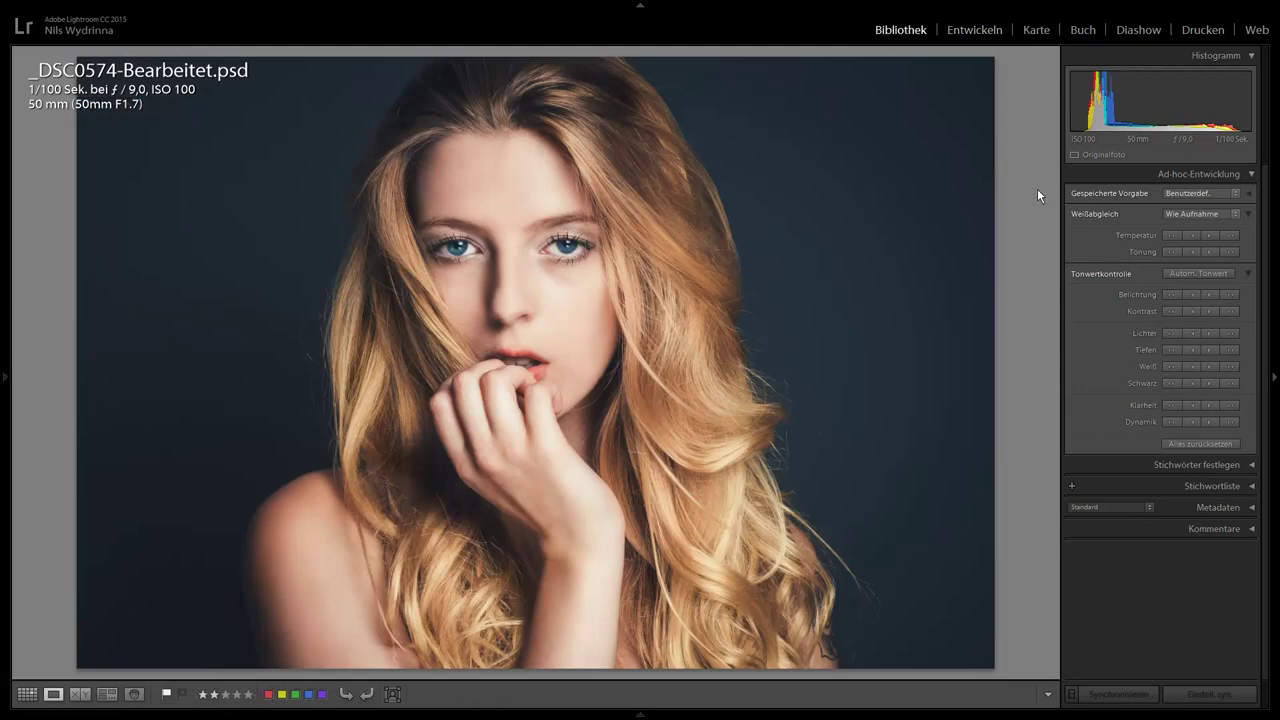
pyautogui.click(1197, 298)
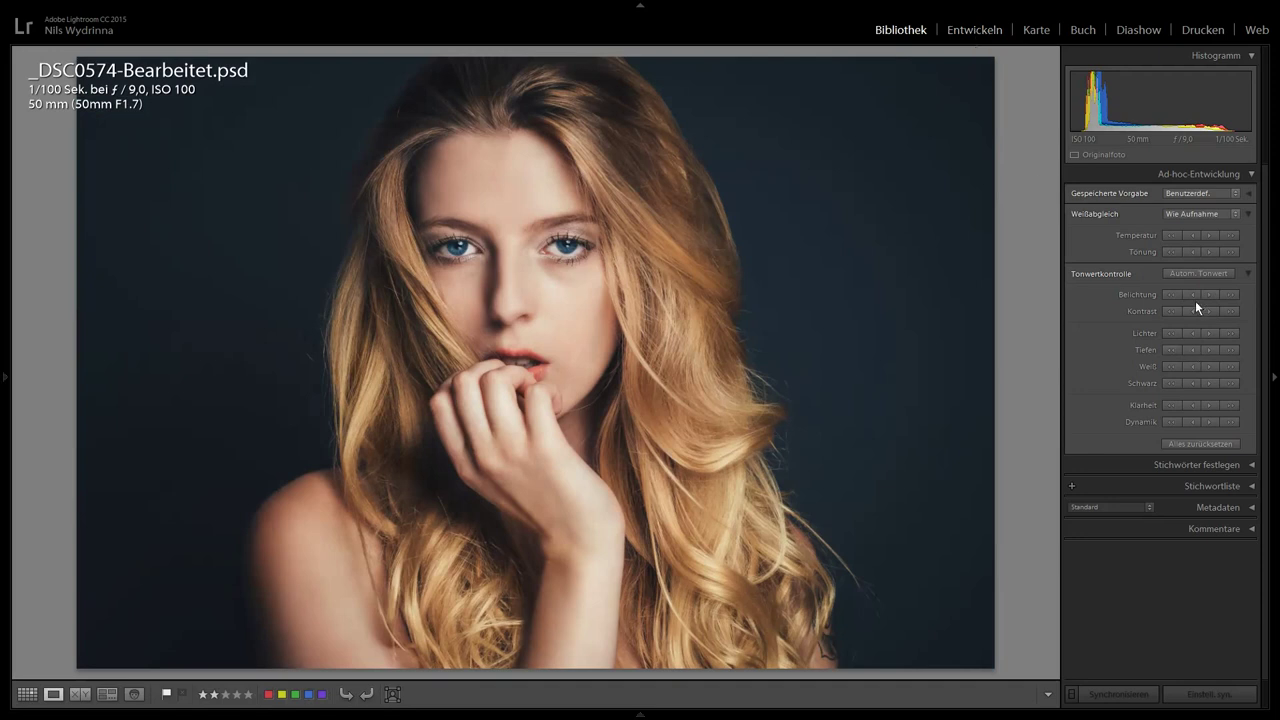
pyautogui.click(980, 29)
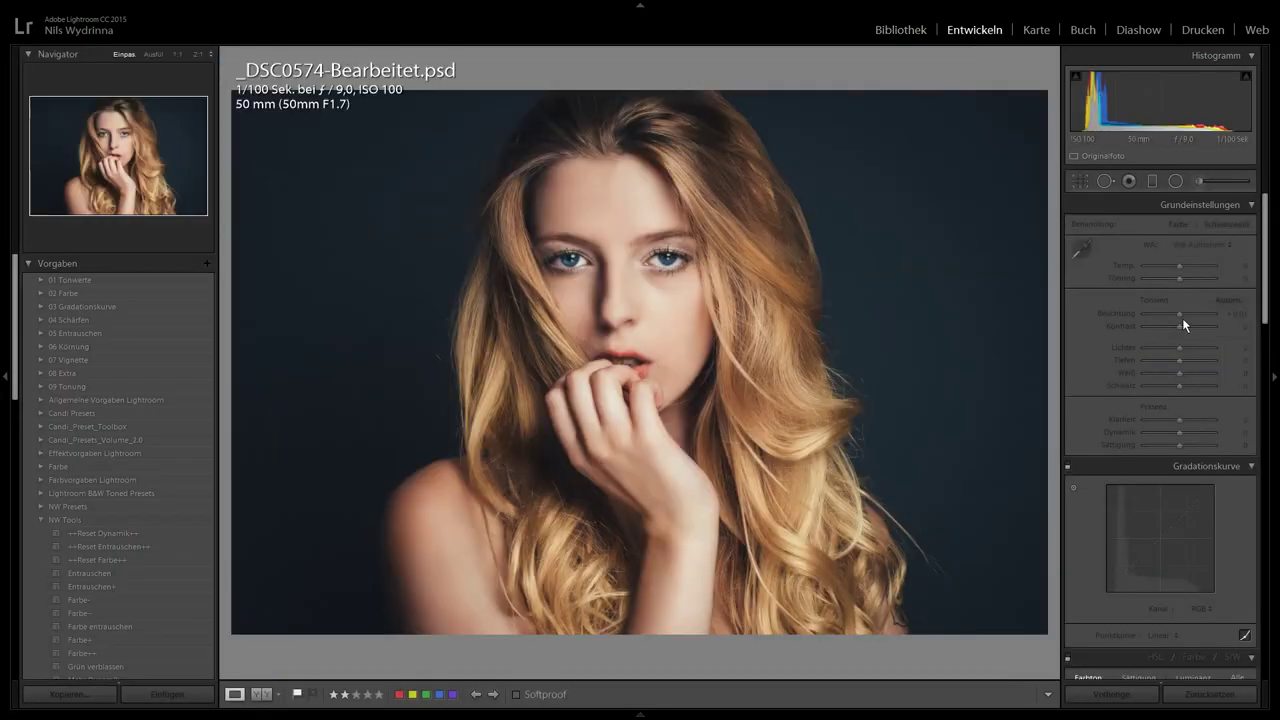
# Step: Lower exposure another third stop in Library and confirm it reads −0,50 in Develop
pyautogui.click(886, 36)
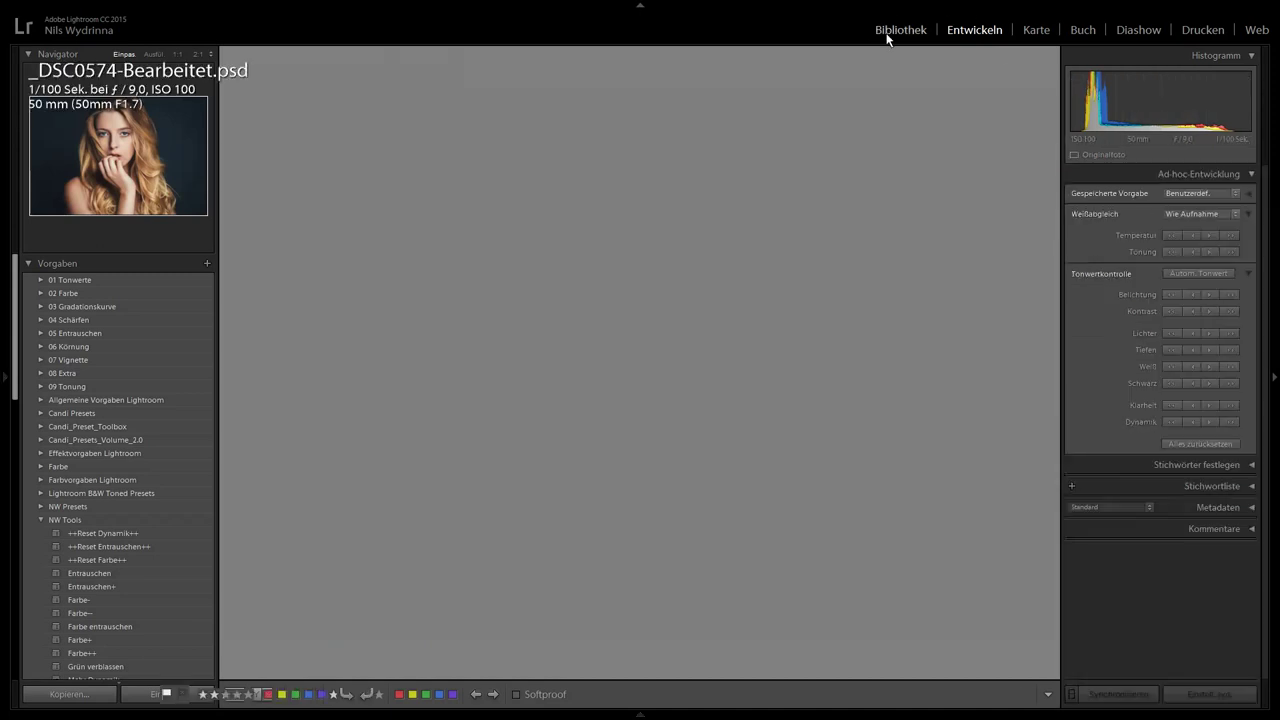
pyautogui.click(1191, 293)
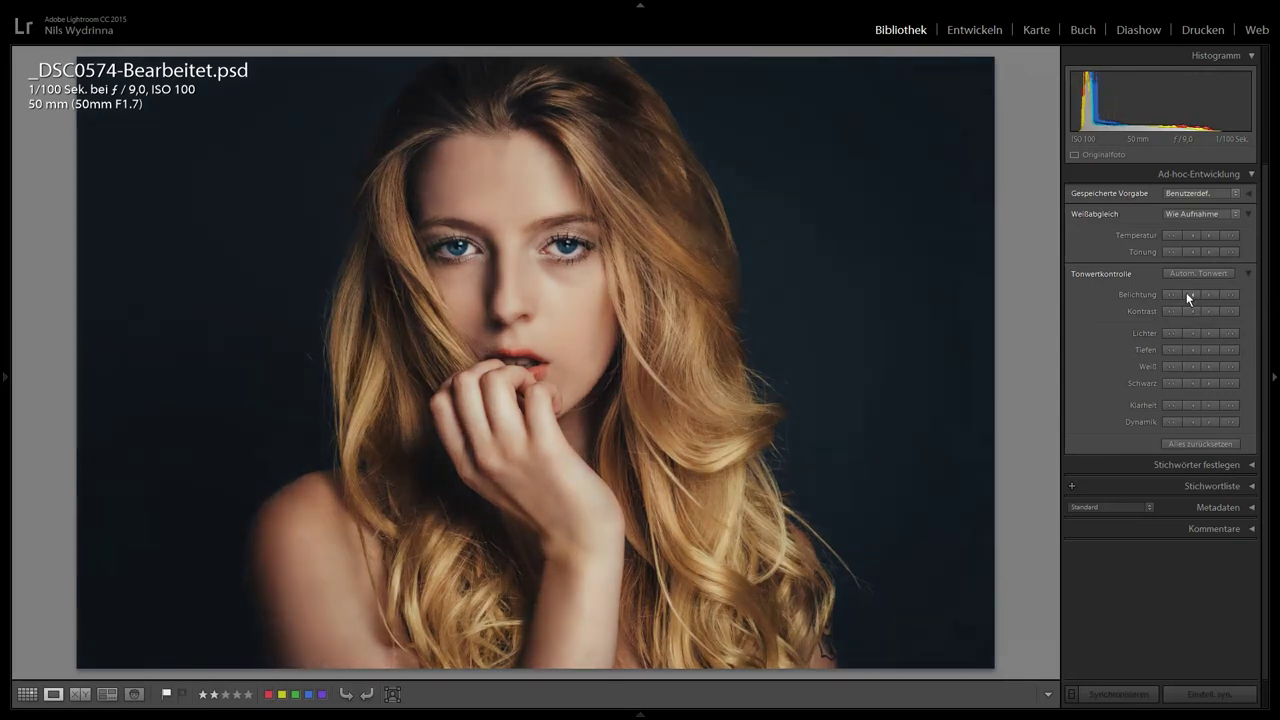
pyautogui.click(974, 31)
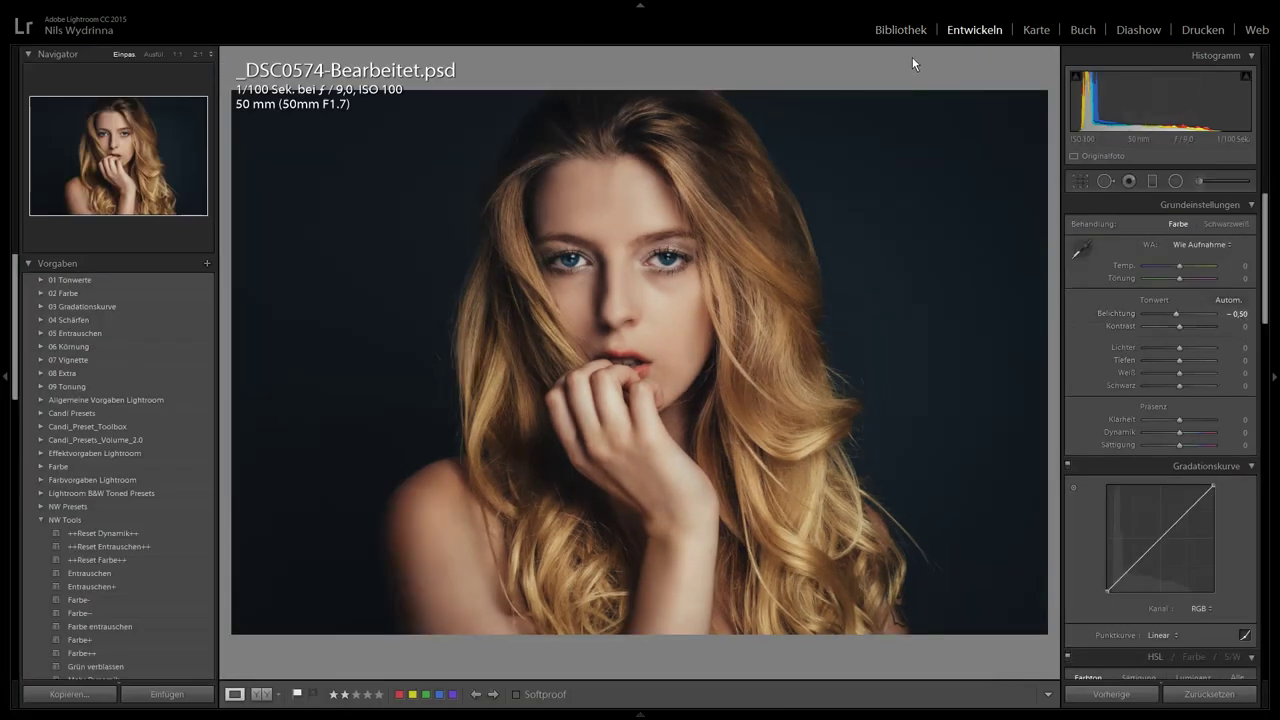
pyautogui.click(898, 33)
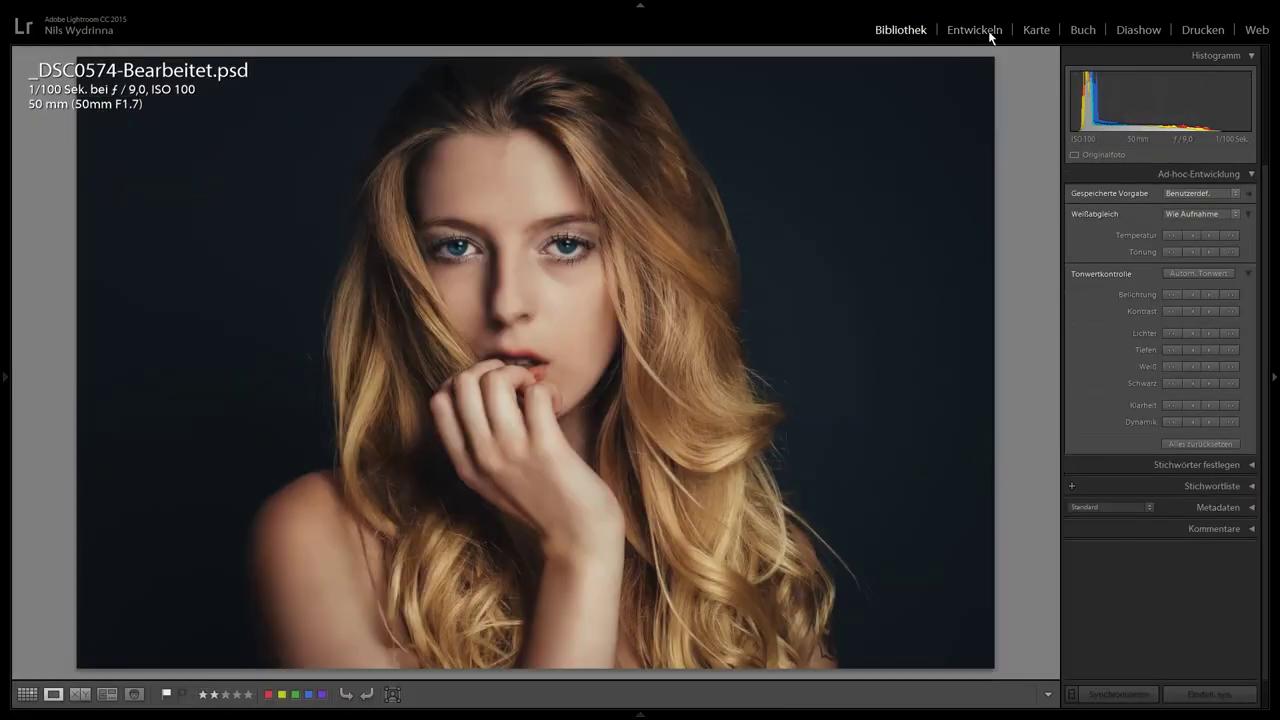
pyautogui.click(985, 32)
# Step: Reset exposure to 0,00, then raise Tiefen (shadows) two Quick Develop steps in Library
pyautogui.doubleClick(1174, 310)
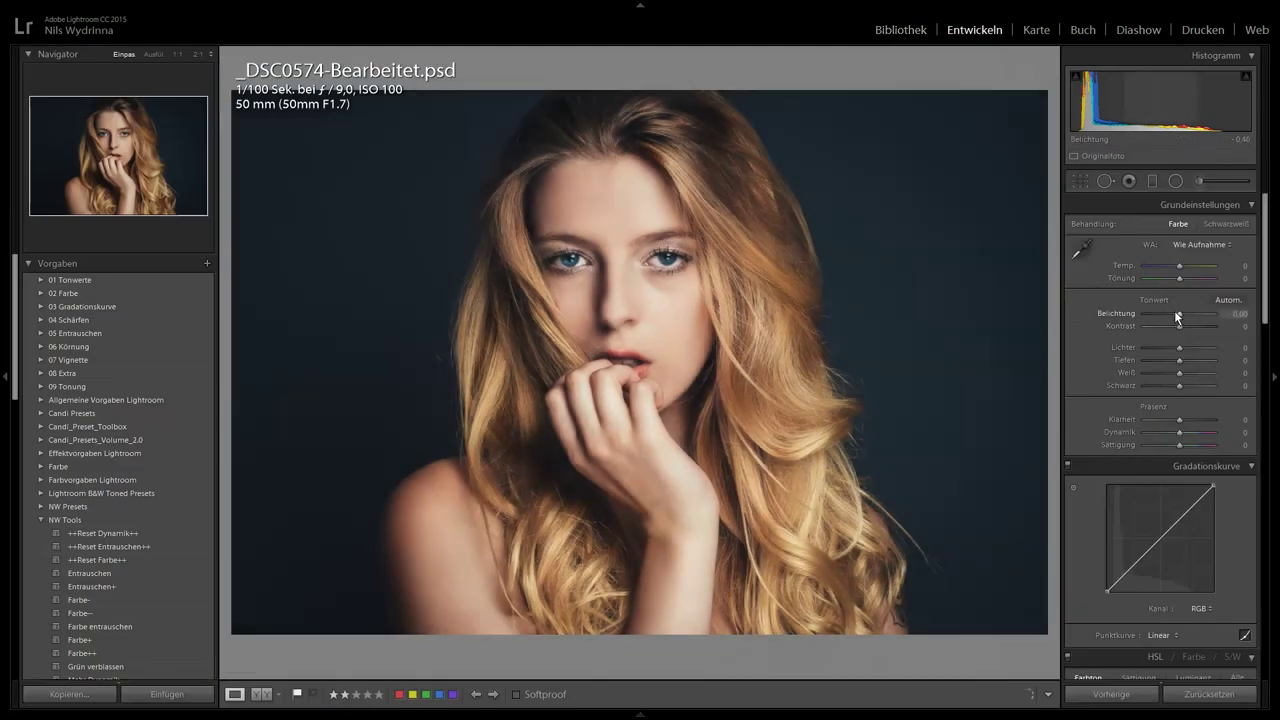
pyautogui.click(918, 33)
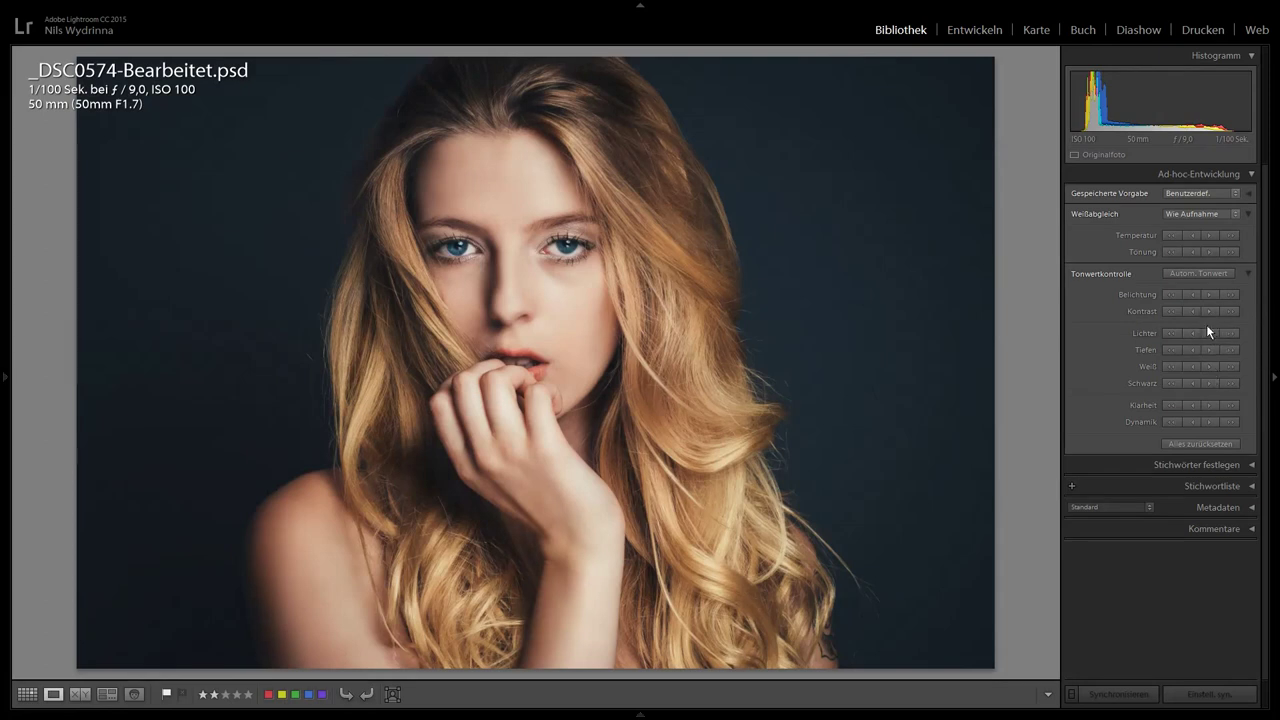
pyautogui.click(1209, 350)
pyautogui.click(1195, 349)
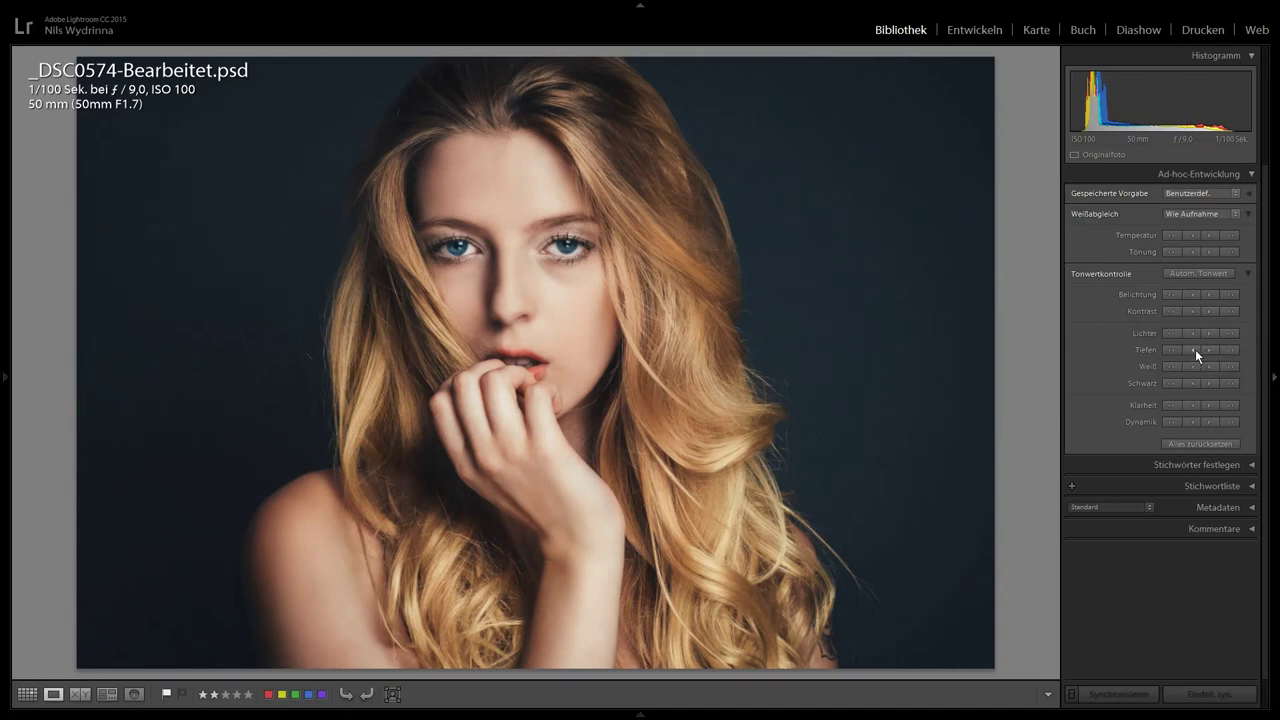